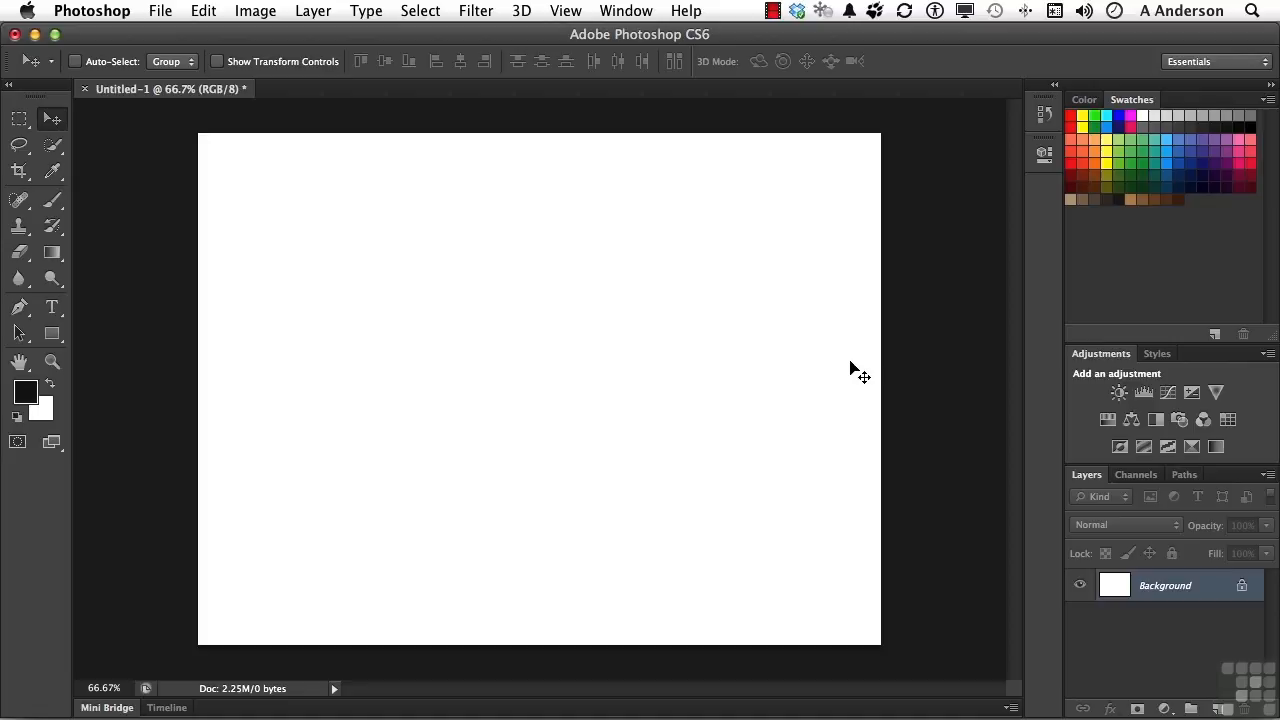
Step: Open the General preferences of the program
{"action": "left_click", "coordinate": [210, 11]}
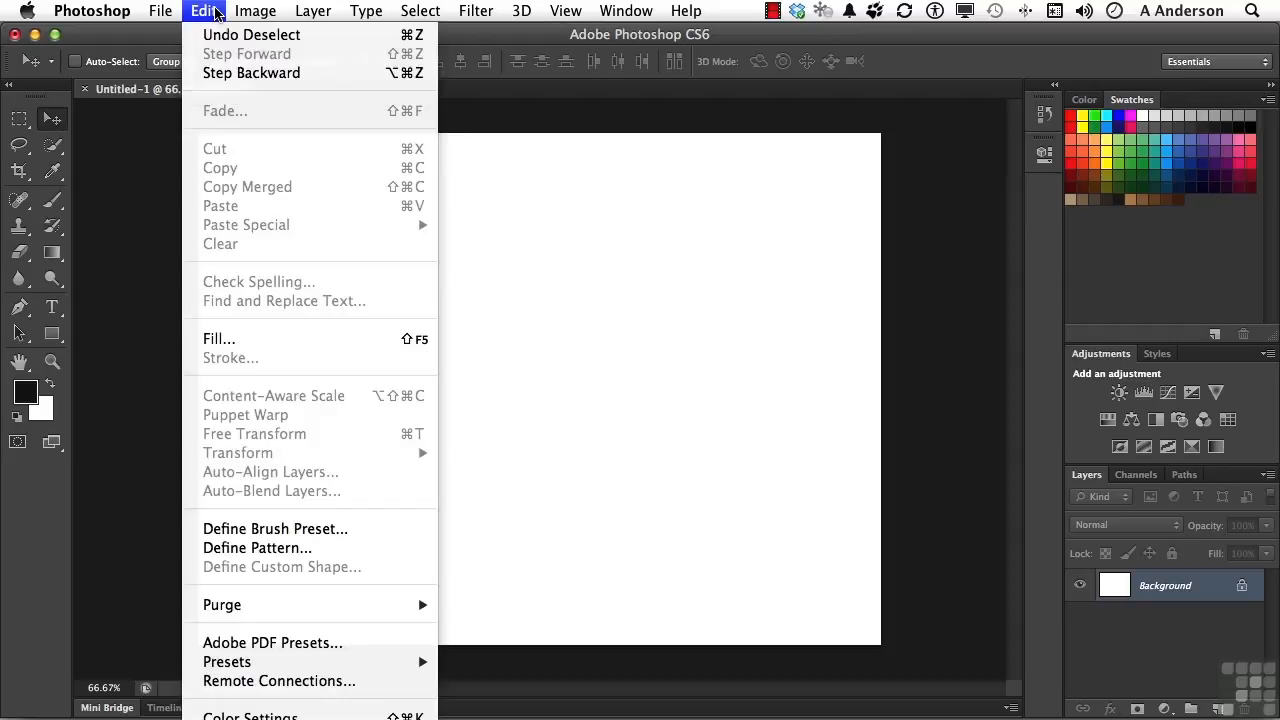
{"action": "left_click", "coordinate": [212, 11]}
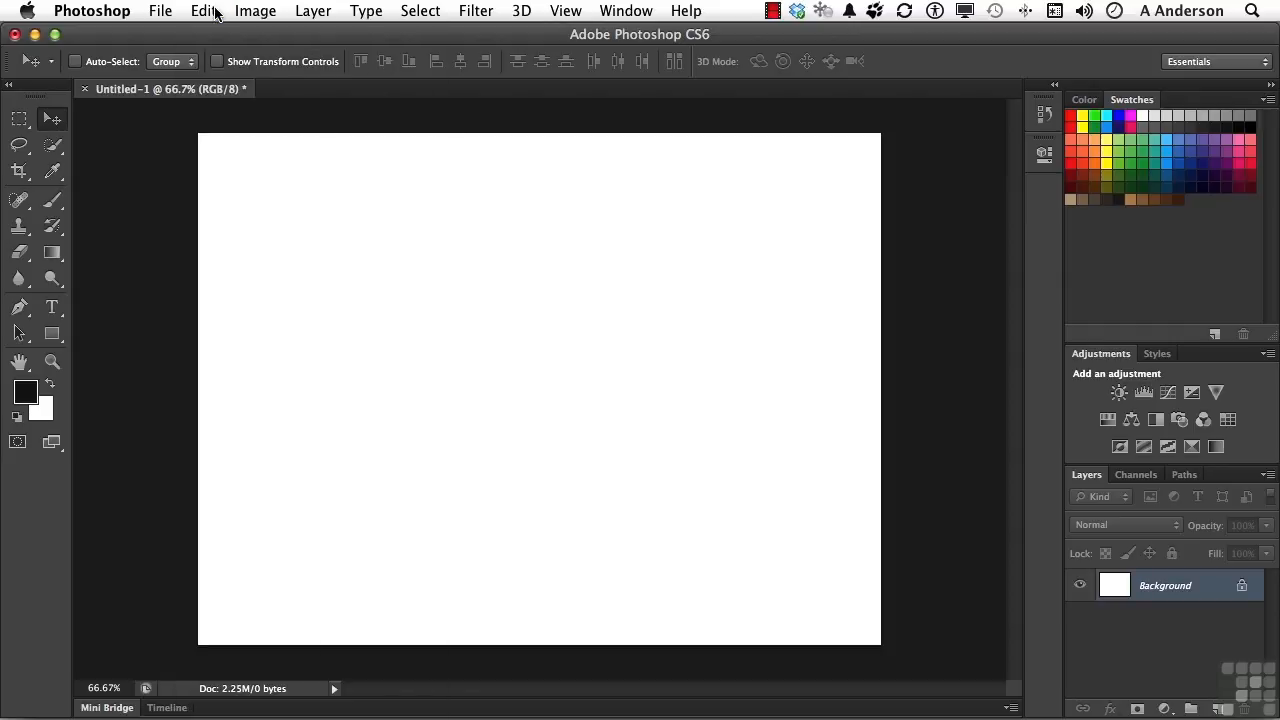
{"action": "left_click", "coordinate": [104, 15]}
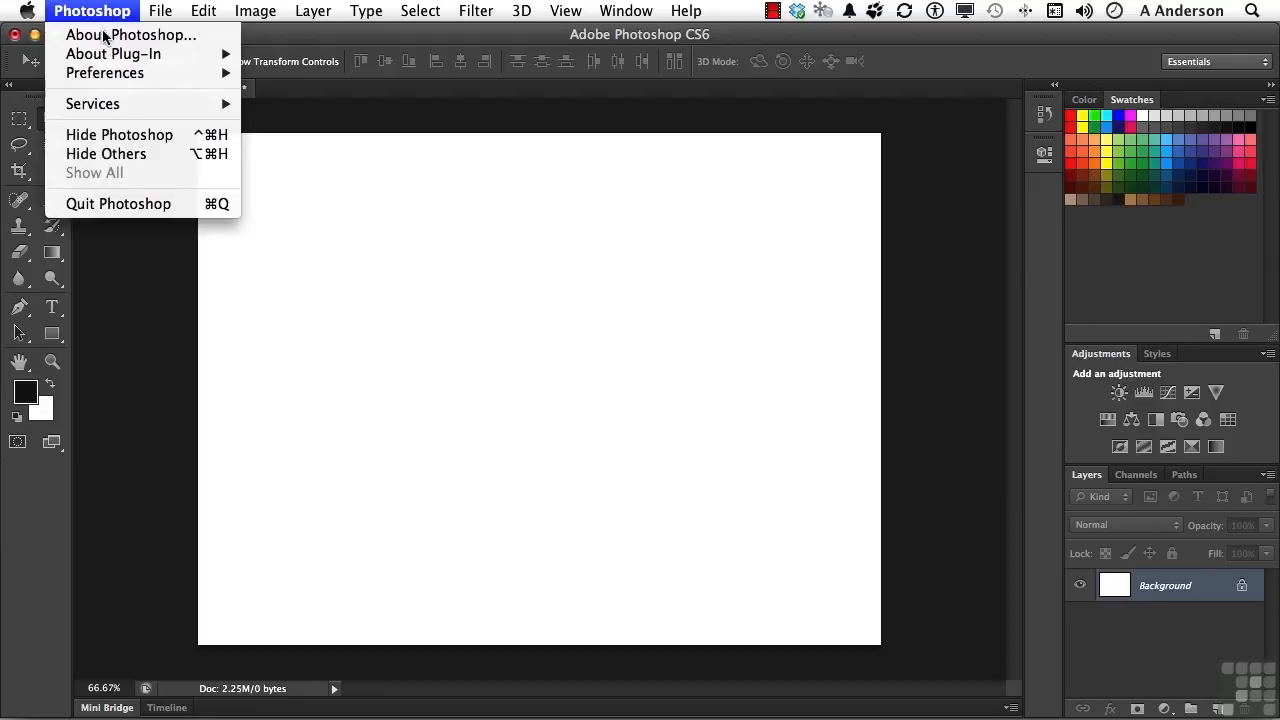
{"action": "mouse_move", "coordinate": [112, 79]}
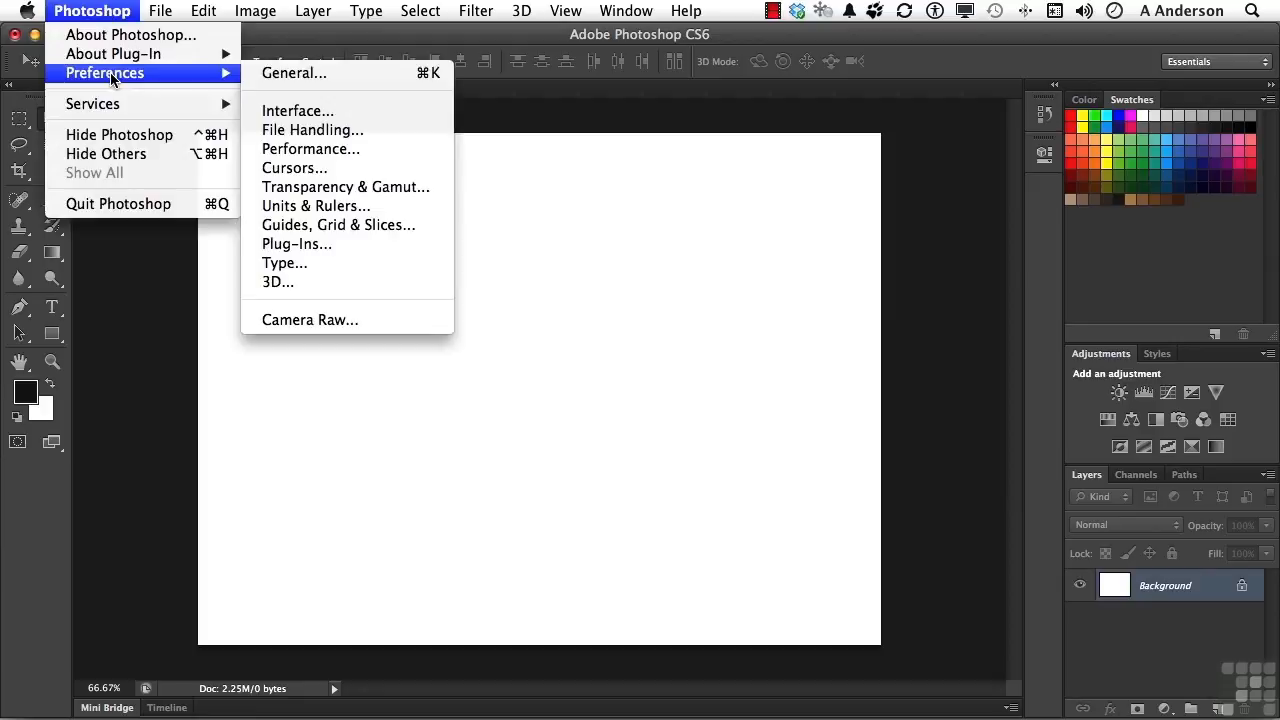
{"action": "left_click", "coordinate": [291, 76]}
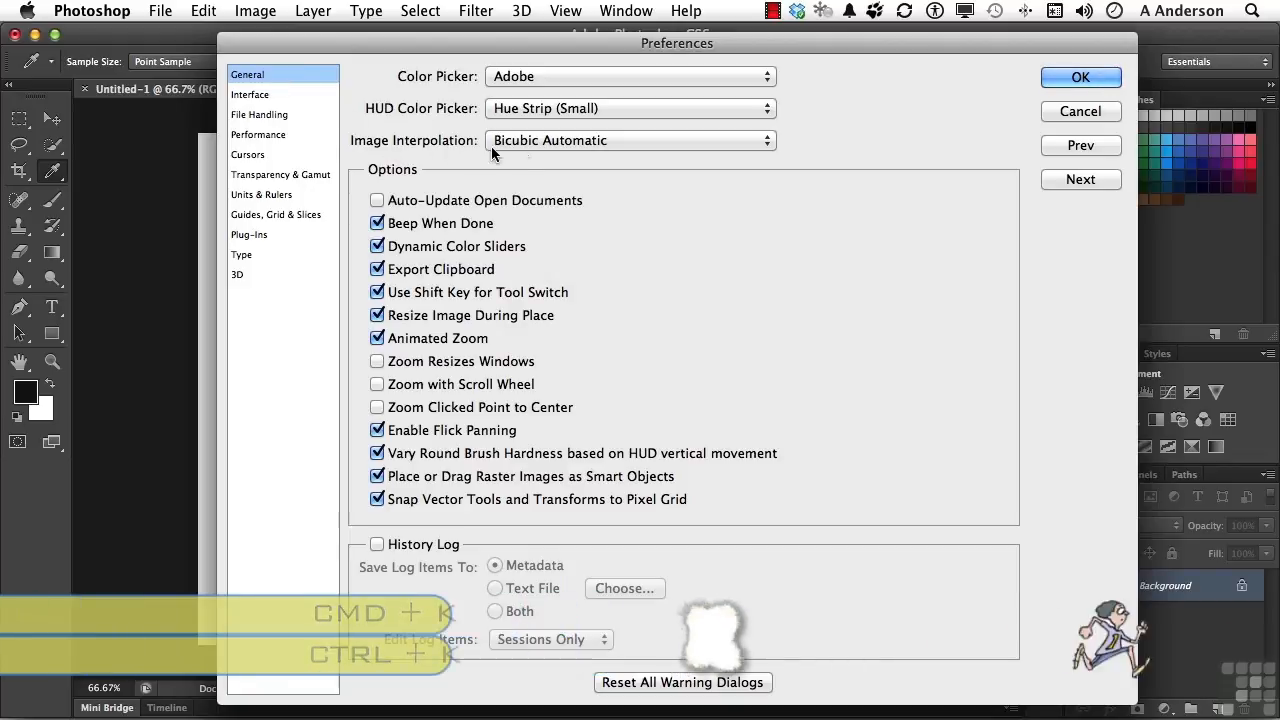
Step: Examine the Image Interpolation methods and the General options for beeping, clipboard export and centering the zoomed point
{"action": "left_click", "coordinate": [643, 138]}
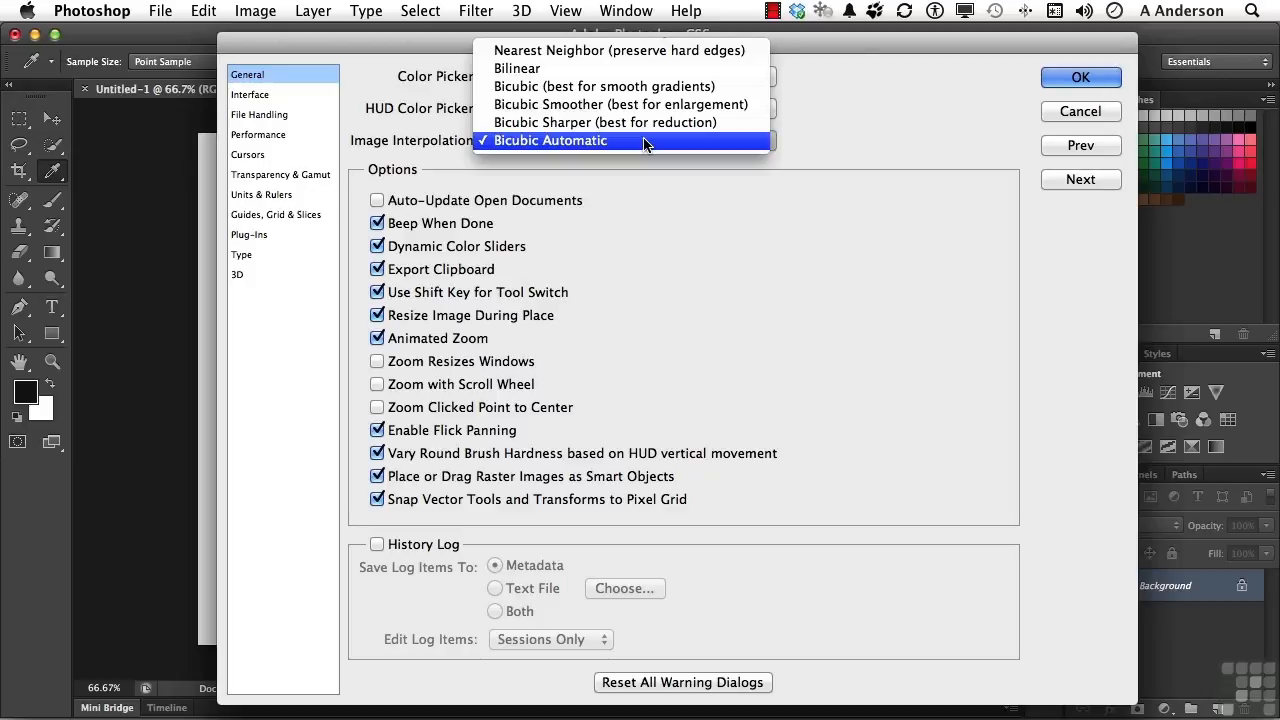
{"action": "left_click", "coordinate": [682, 208]}
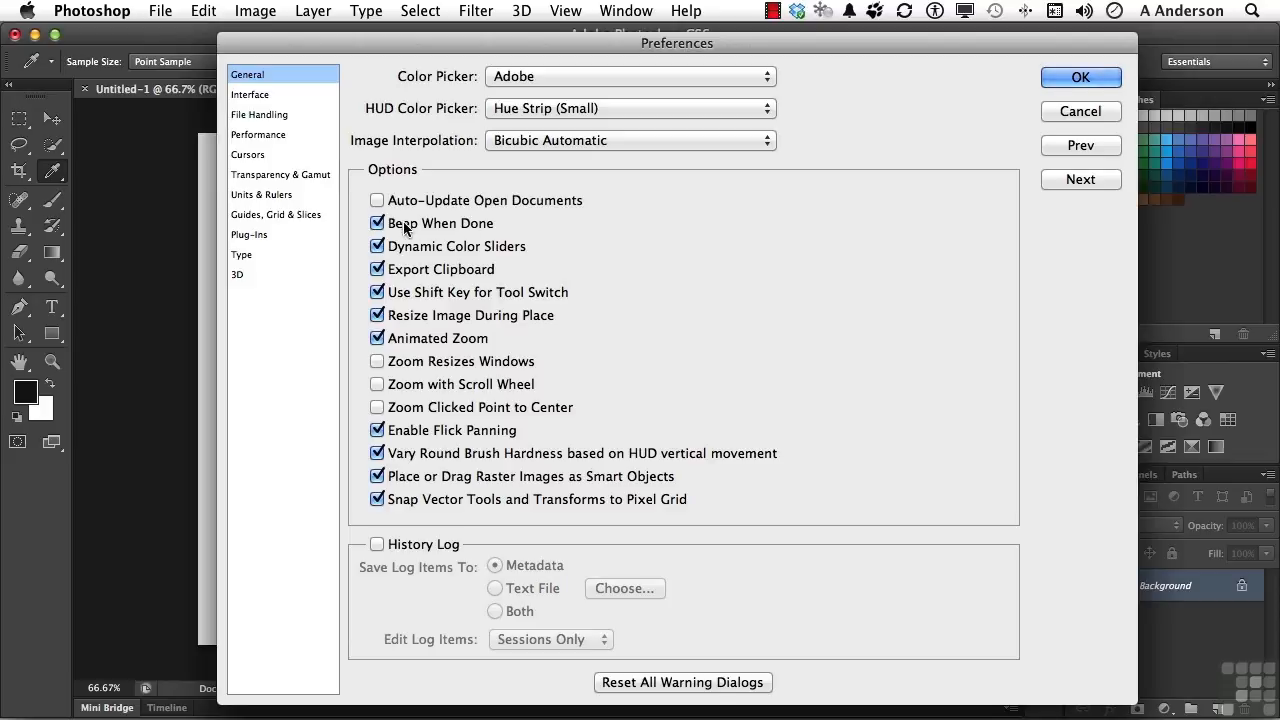
{"action": "left_click", "coordinate": [377, 223]}
{"action": "left_click", "coordinate": [467, 274]}
{"action": "left_click", "coordinate": [377, 408]}
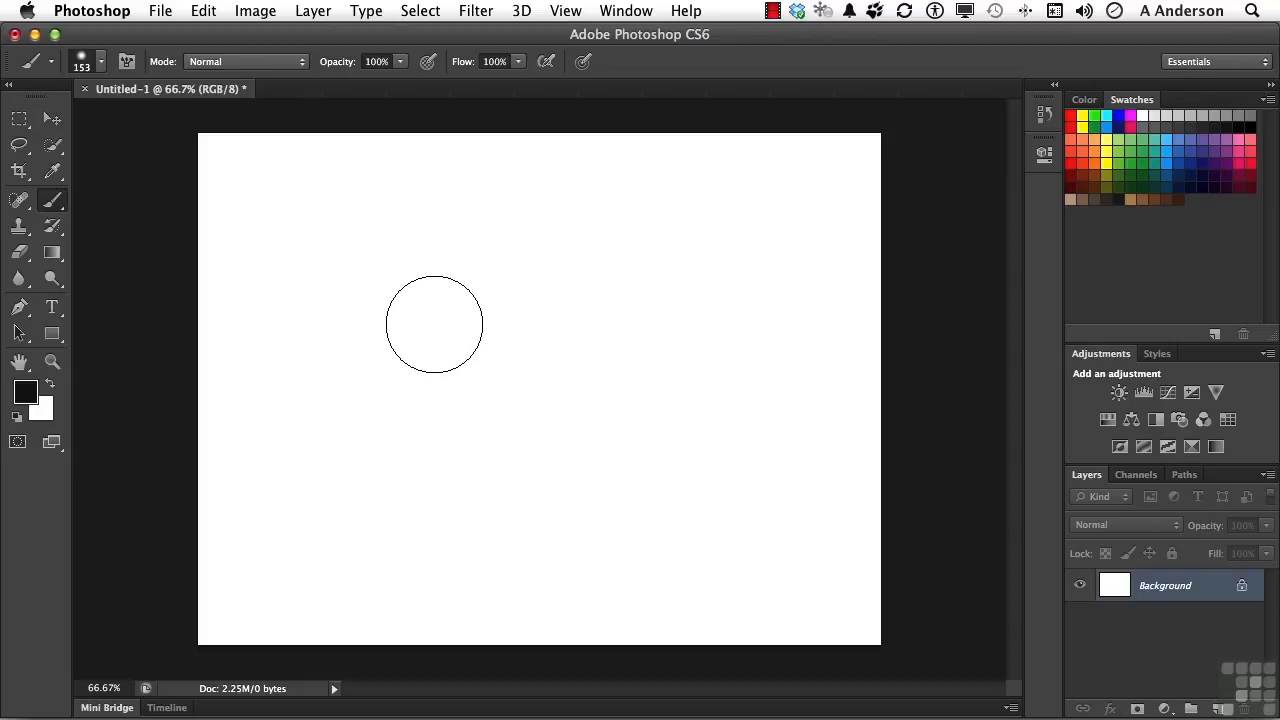
Step: Paint a thick wavy black stroke across the upper canvas with the 153 px brush, and view the brush's size and hardness settings
{"action": "mouse_move", "coordinate": [346, 246]}
{"action": "left_mouse_down"}
{"action": "mouse_move", "coordinate": [400, 261]}
{"action": "mouse_move", "coordinate": [506, 270]}
{"action": "mouse_move", "coordinate": [574, 239]}
{"action": "mouse_move", "coordinate": [647, 239]}
{"action": "mouse_move", "coordinate": [714, 259]}
{"action": "mouse_move", "coordinate": [770, 246]}
{"action": "left_mouse_up"}
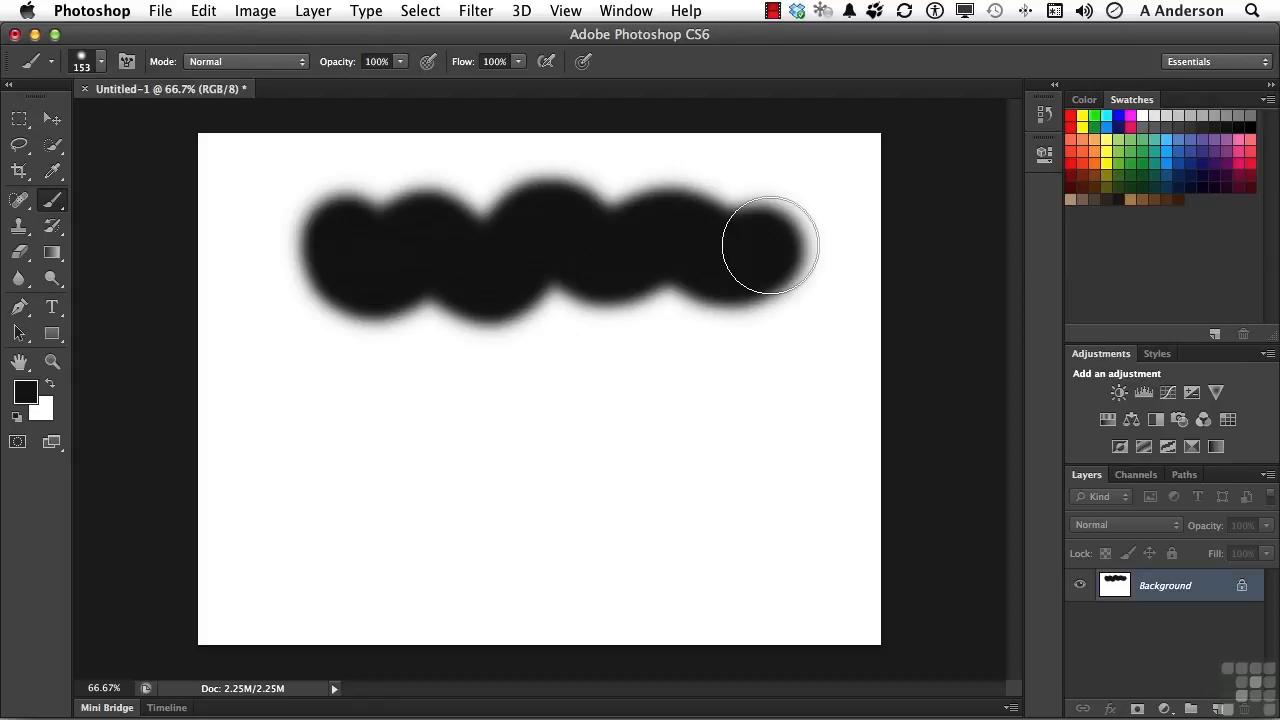
{"action": "left_click", "coordinate": [102, 68]}
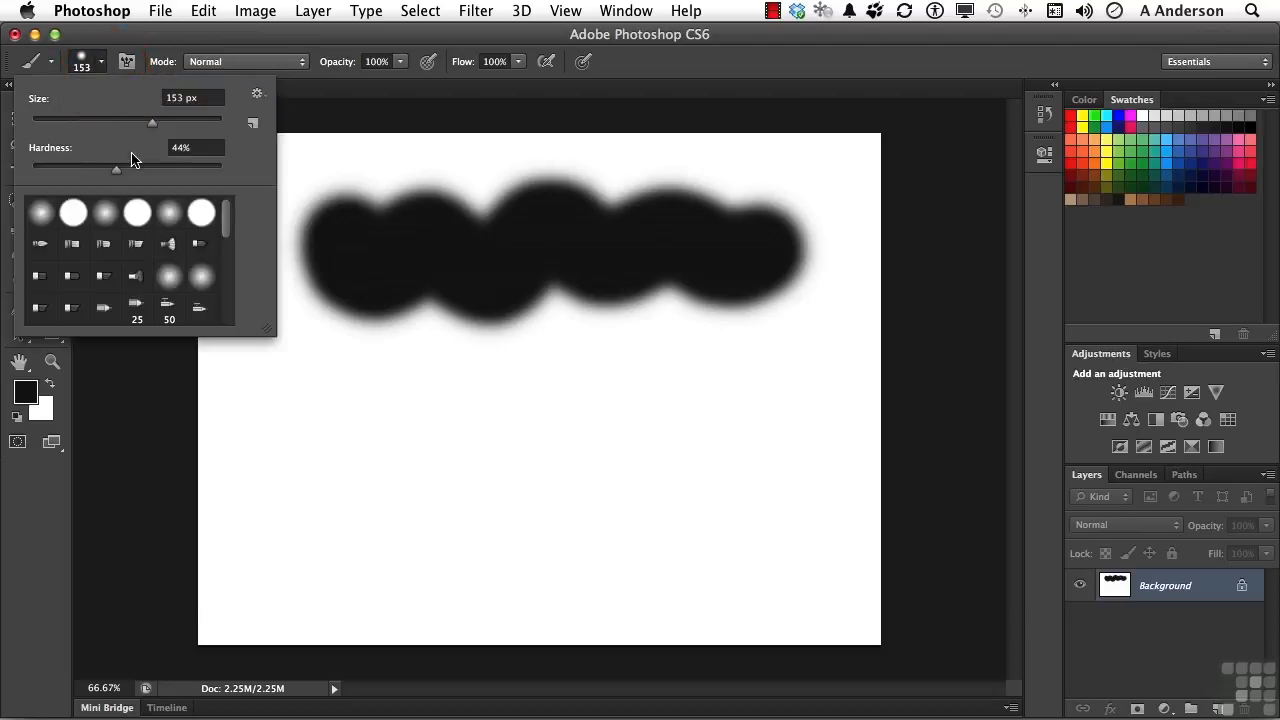
{"action": "left_click", "coordinate": [138, 45]}
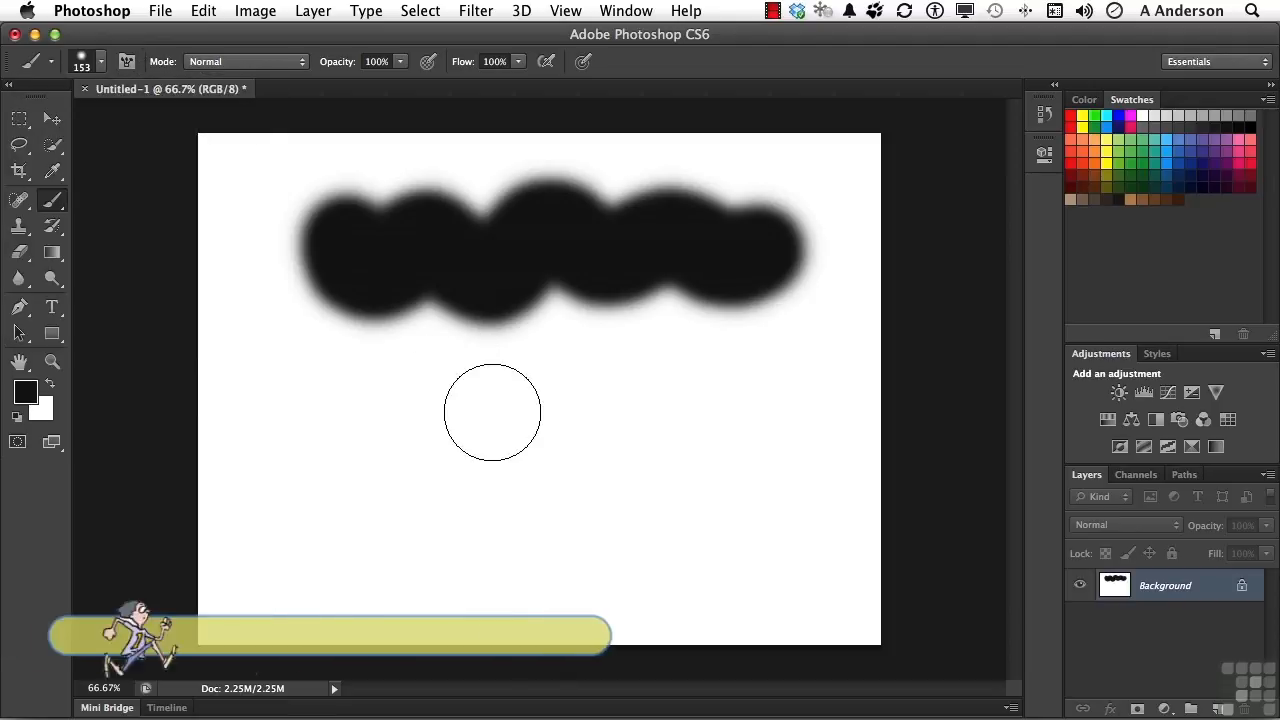
Step: Step the brush size down to 90 px, then up and down again to reach 175 px
{"action": "key", "text": "bracketleft"}
{"action": "key", "text": "bracketleft"}
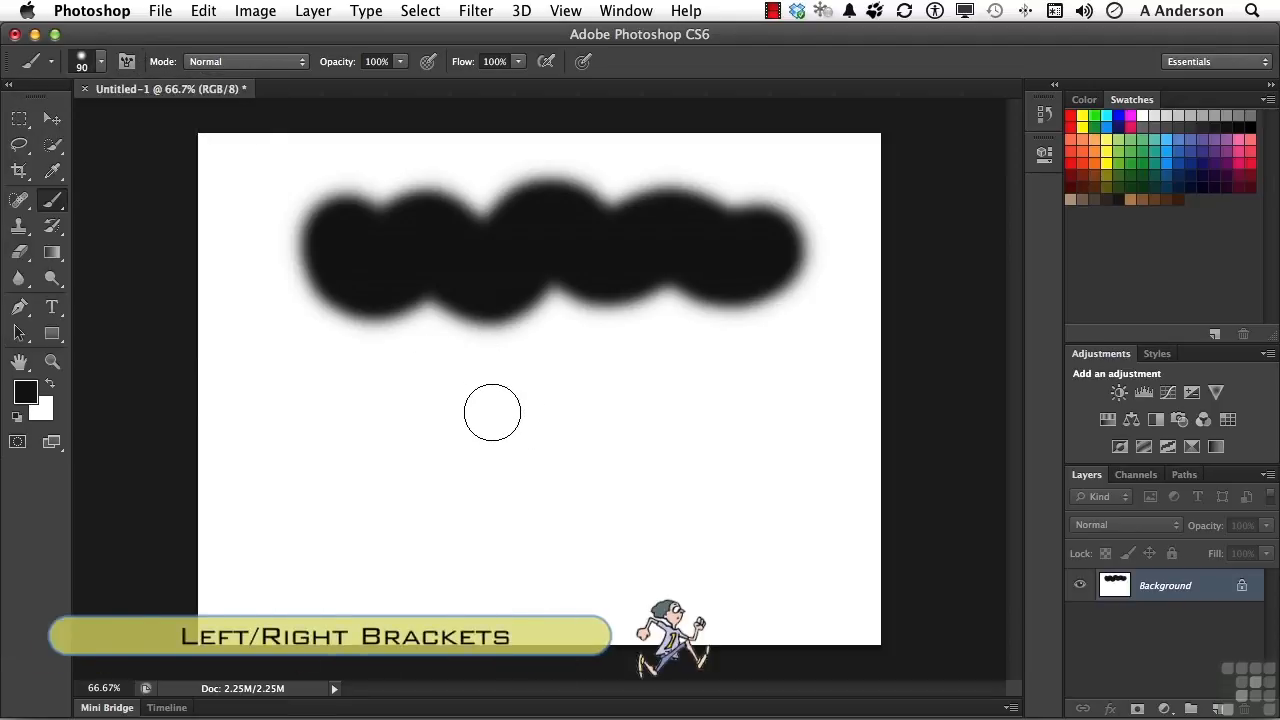
{"action": "key", "text": "bracketright"}
{"action": "key", "text": "bracketright"}
{"action": "key", "text": "bracketright"}
{"action": "key", "text": "bracketright"}
{"action": "key", "text": "bracketright"}
{"action": "key", "text": "bracketleft"}
{"action": "key", "text": "bracketleft"}
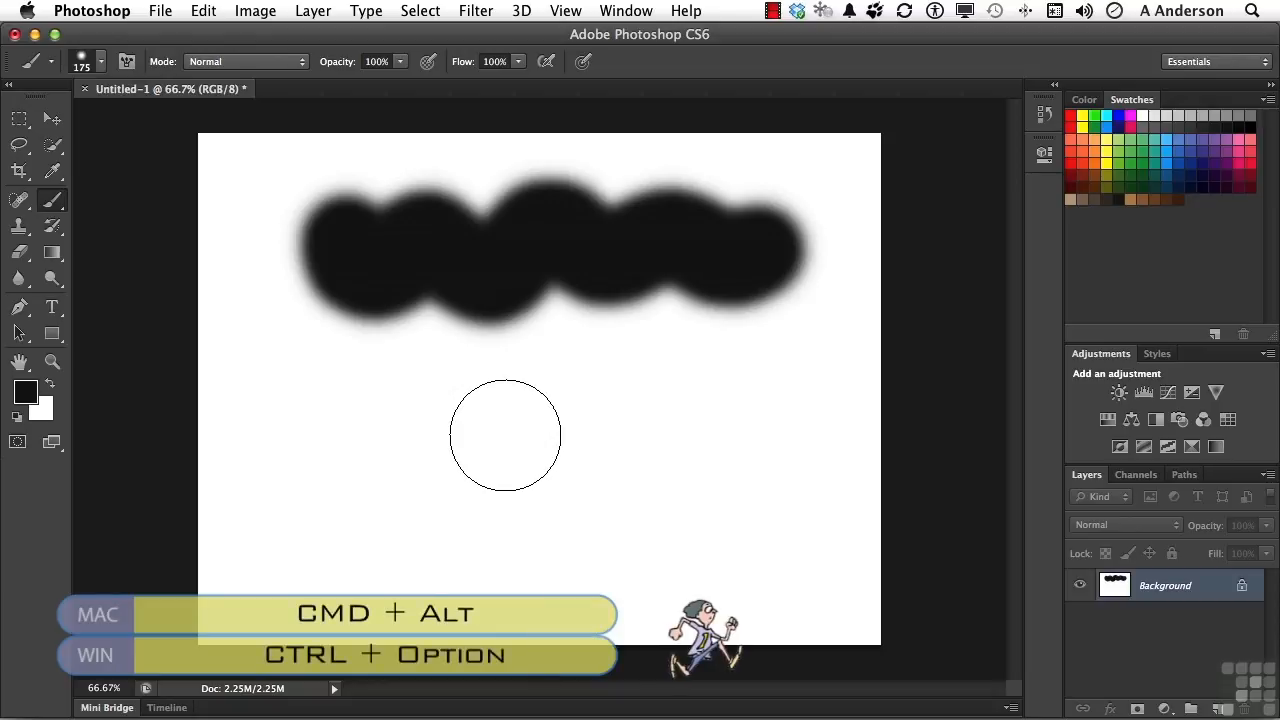
Step: Resize the brush interactively on the canvas to 91 px and paint a thinner wavy black stroke below the first one
{"action": "left_click_drag", "start_coordinate": [505, 435], "coordinate": [505, 437]}
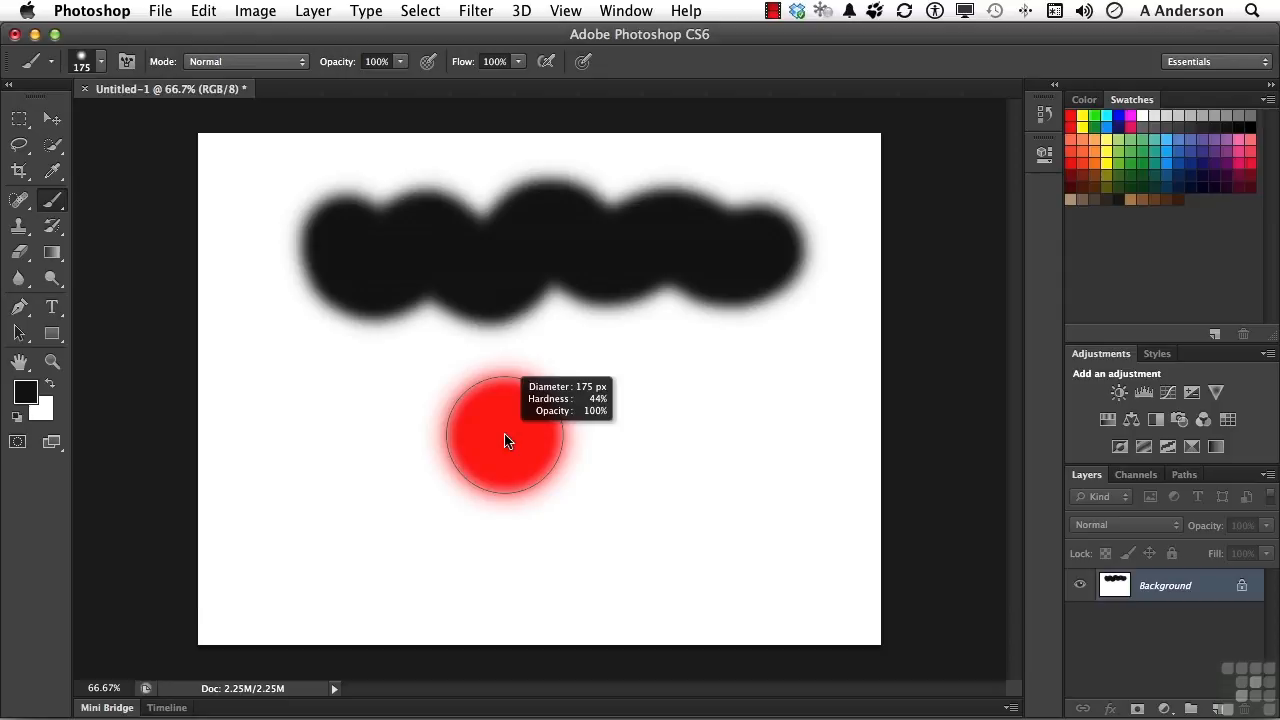
{"action": "mouse_move", "coordinate": [505, 441]}
{"action": "left_mouse_down"}
{"action": "mouse_move", "coordinate": [454, 450]}
{"action": "mouse_move", "coordinate": [513, 443]}
{"action": "mouse_move", "coordinate": [457, 440]}
{"action": "mouse_move", "coordinate": [478, 432]}
{"action": "mouse_move", "coordinate": [500, 280]}
{"action": "mouse_move", "coordinate": [497, 474]}
{"action": "mouse_move", "coordinate": [508, 330]}
{"action": "left_mouse_up"}
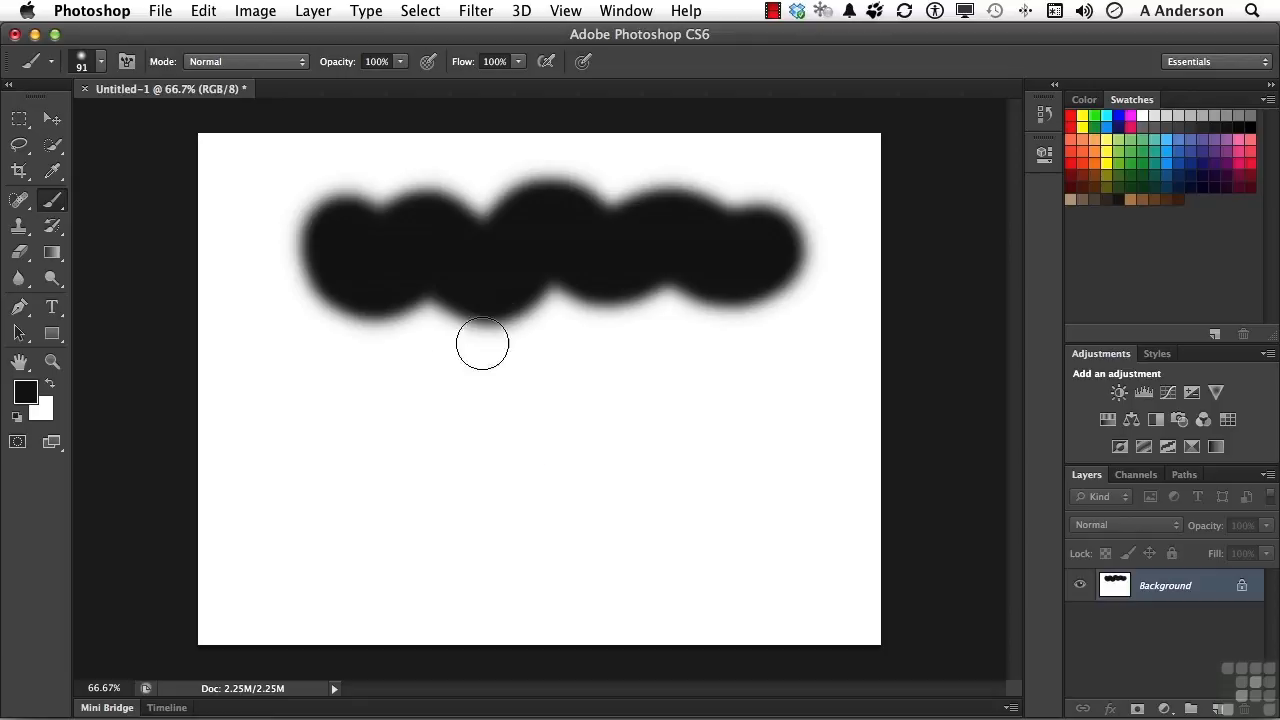
{"action": "mouse_move", "coordinate": [394, 417]}
{"action": "left_mouse_down"}
{"action": "mouse_move", "coordinate": [447, 381]}
{"action": "mouse_move", "coordinate": [530, 385]}
{"action": "mouse_move", "coordinate": [625, 415]}
{"action": "left_mouse_up"}
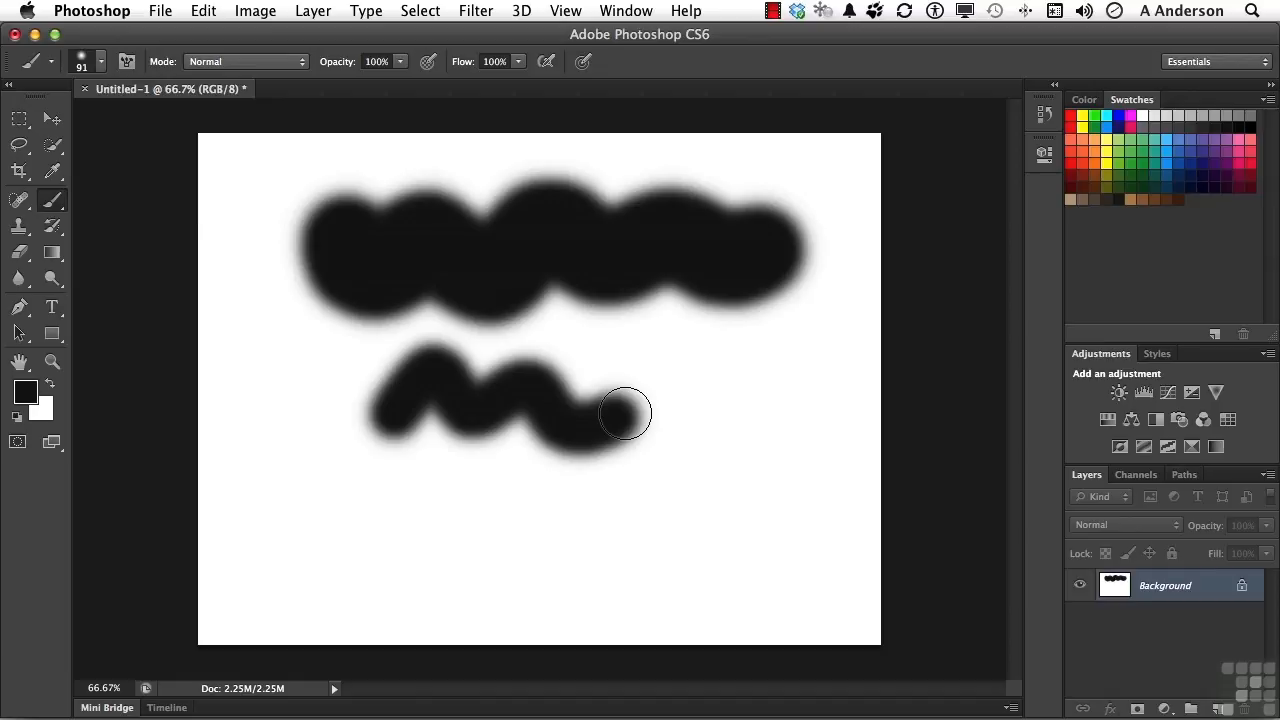
Step: Open the Interface preferences, preview the darkest and a lighter color theme, and return to the second-darkest gray theme
{"action": "key", "text": "super+k"}
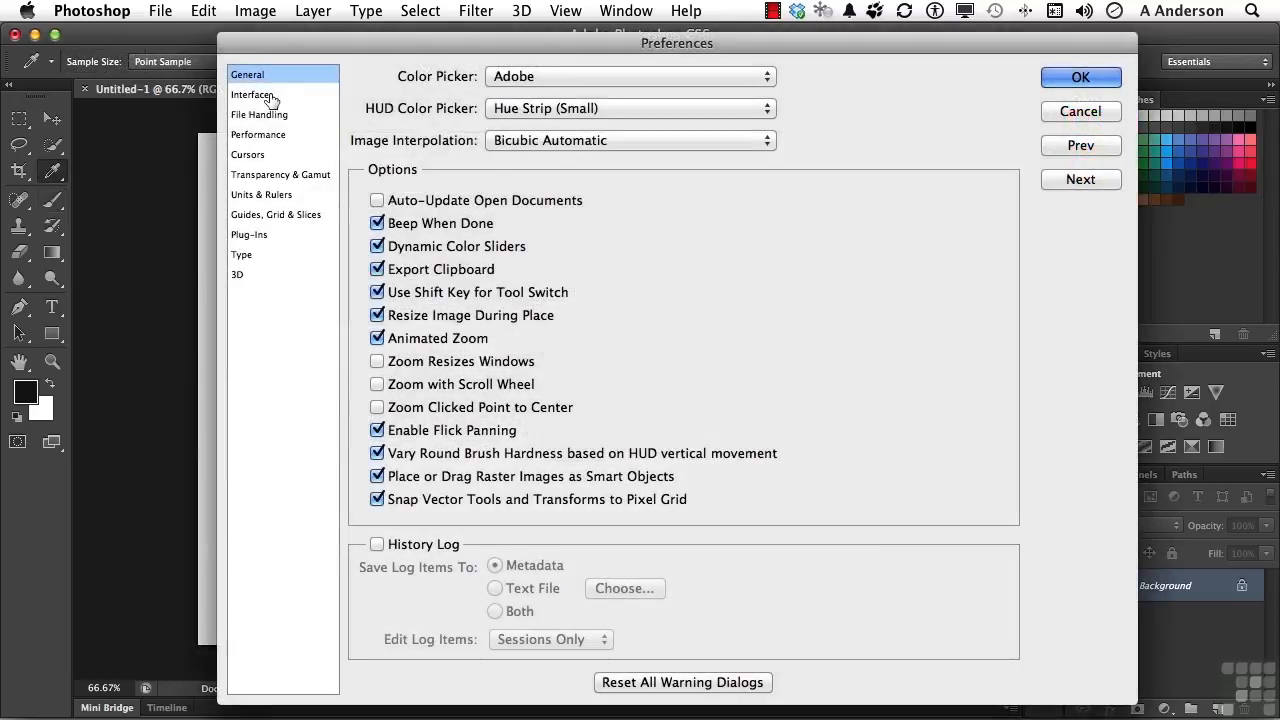
{"action": "left_click", "coordinate": [270, 97]}
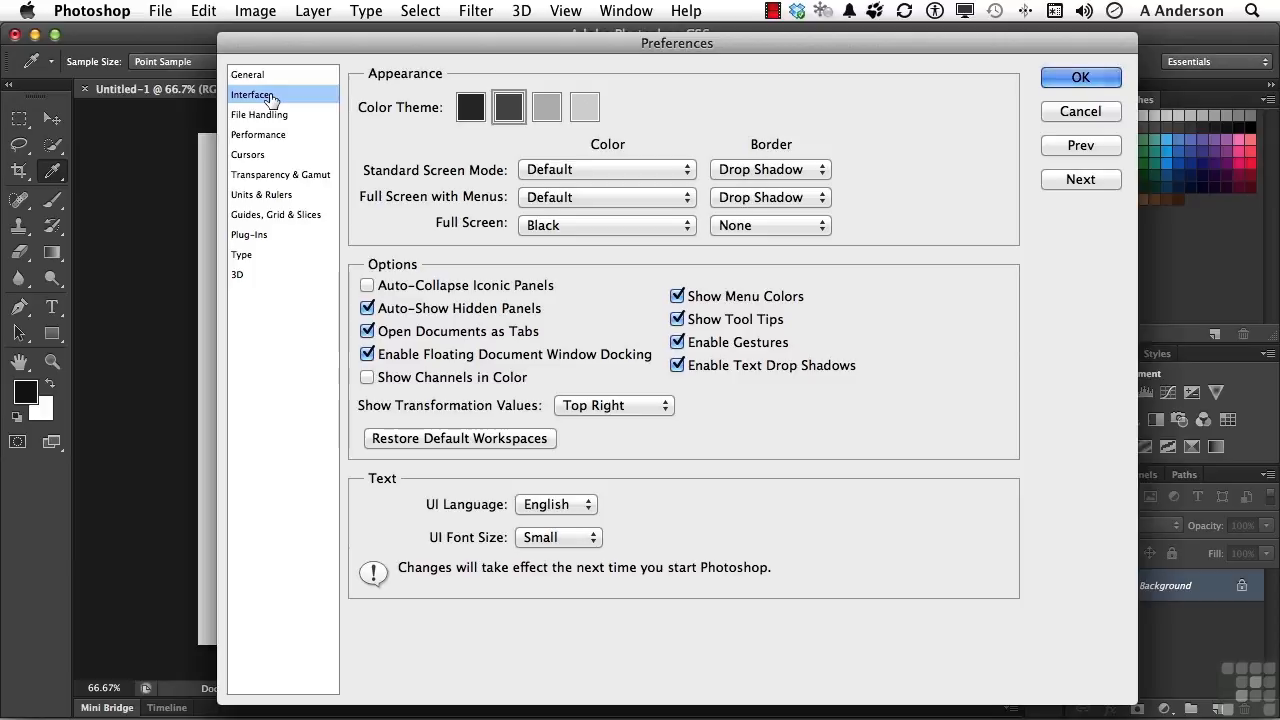
{"action": "left_click", "coordinate": [469, 115]}
{"action": "left_click", "coordinate": [508, 110]}
{"action": "left_click", "coordinate": [549, 106]}
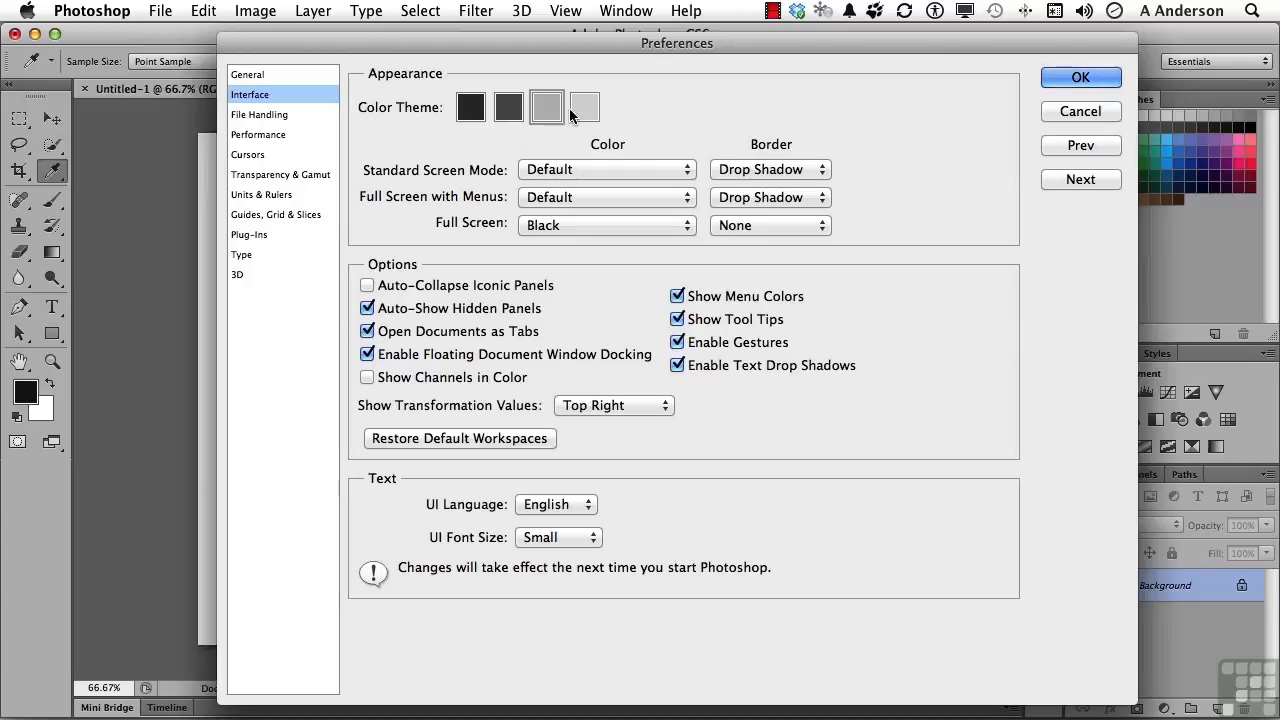
{"action": "left_click", "coordinate": [500, 110]}
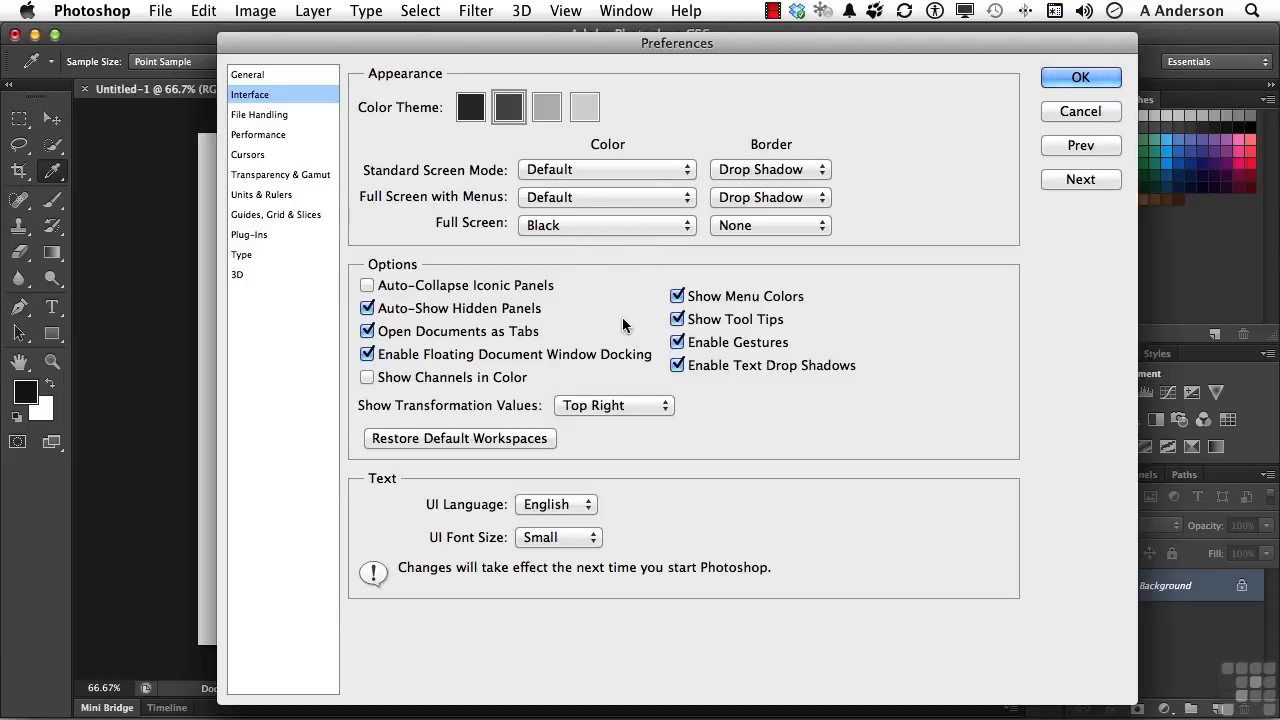
{"action": "left_click", "coordinate": [678, 322]}
Step: Review the File Handling preferences, including the interval choices for automatically saving recovery information
{"action": "left_click", "coordinate": [283, 118]}
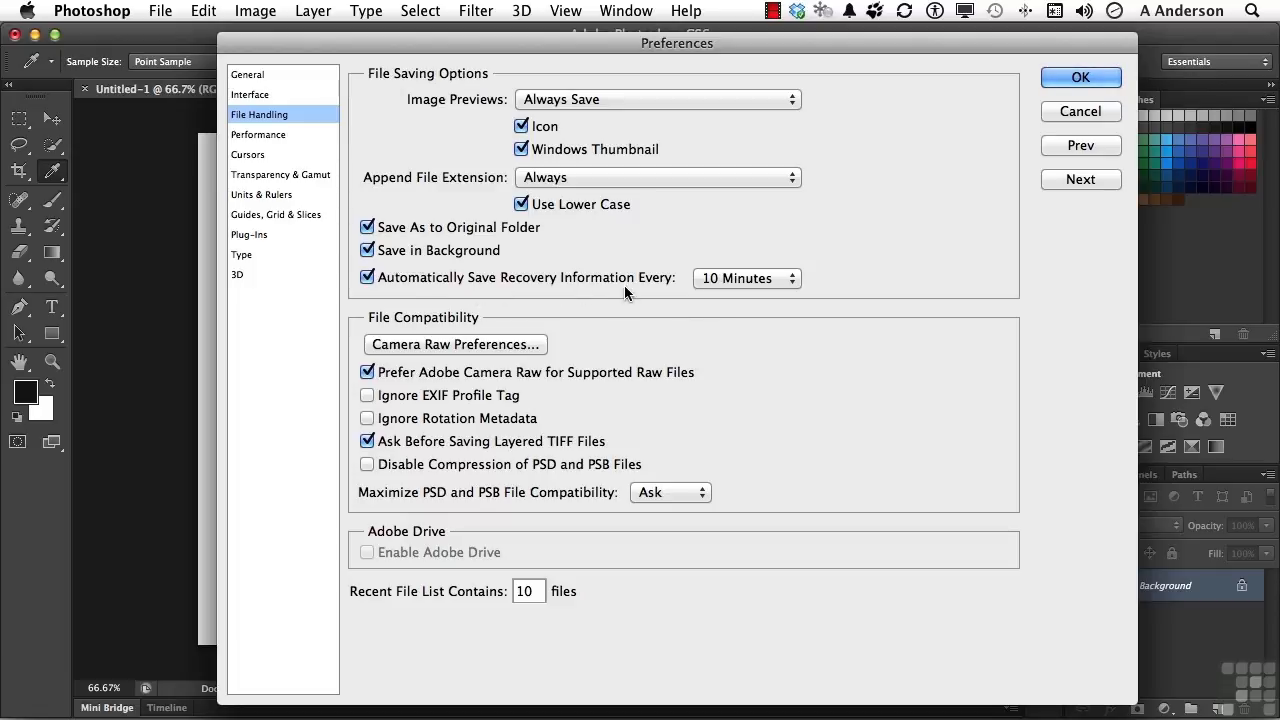
{"action": "left_click", "coordinate": [733, 280]}
{"action": "left_click", "coordinate": [627, 255]}
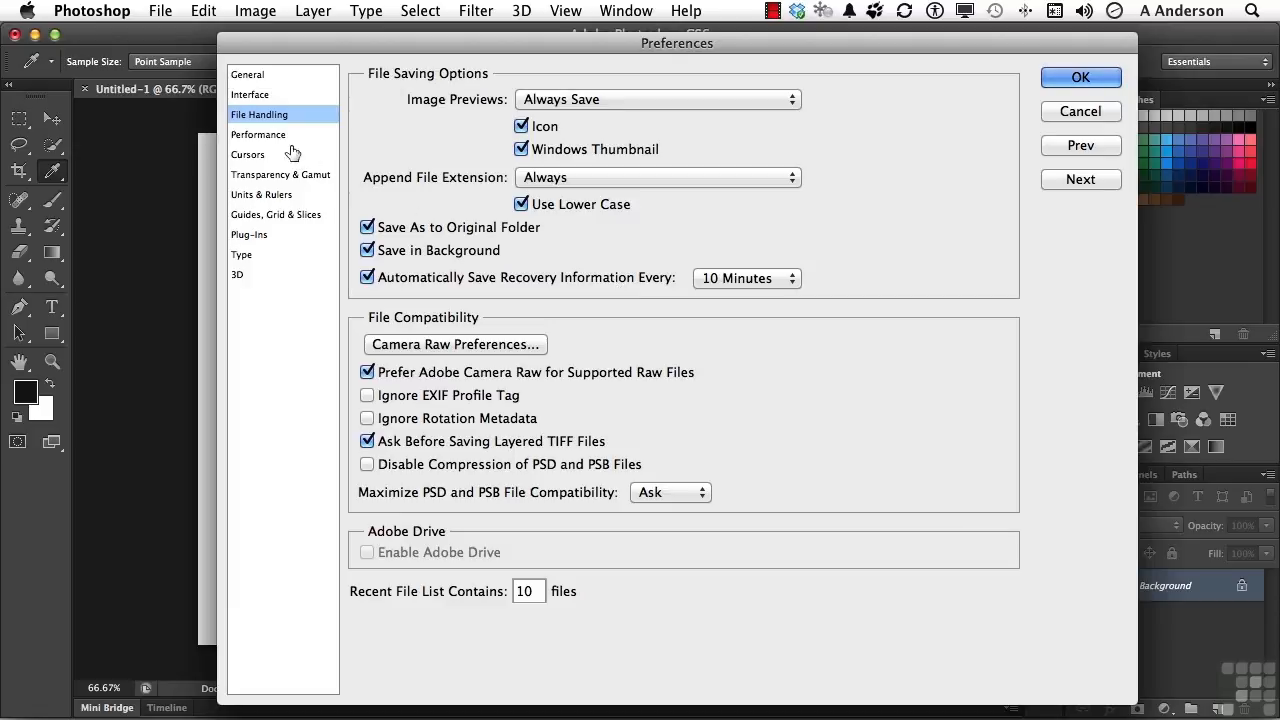
Step: In the Performance preferences, activate the Catch All, Snow Leopard 10.6 and Secondary scratch disks and deactivate Lion HD
{"action": "left_click", "coordinate": [258, 134]}
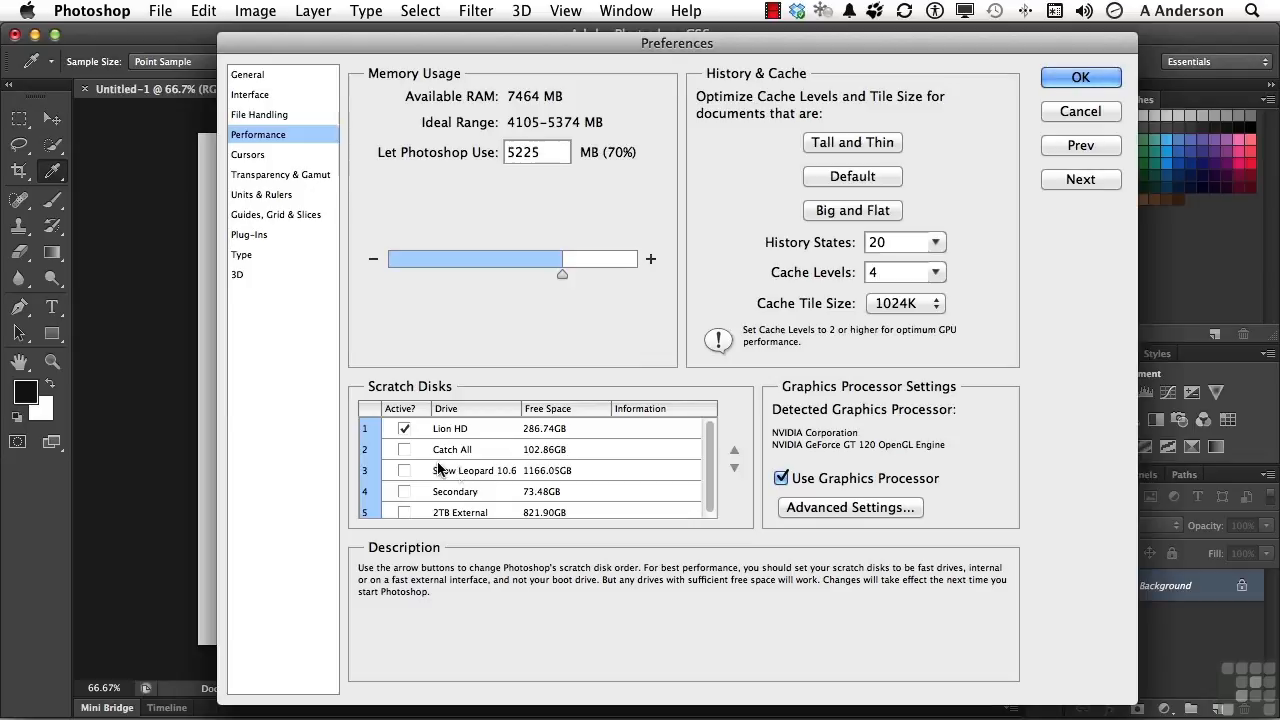
{"action": "left_click", "coordinate": [403, 470]}
{"action": "left_click", "coordinate": [403, 491]}
{"action": "mouse_move", "coordinate": [890, 401]}
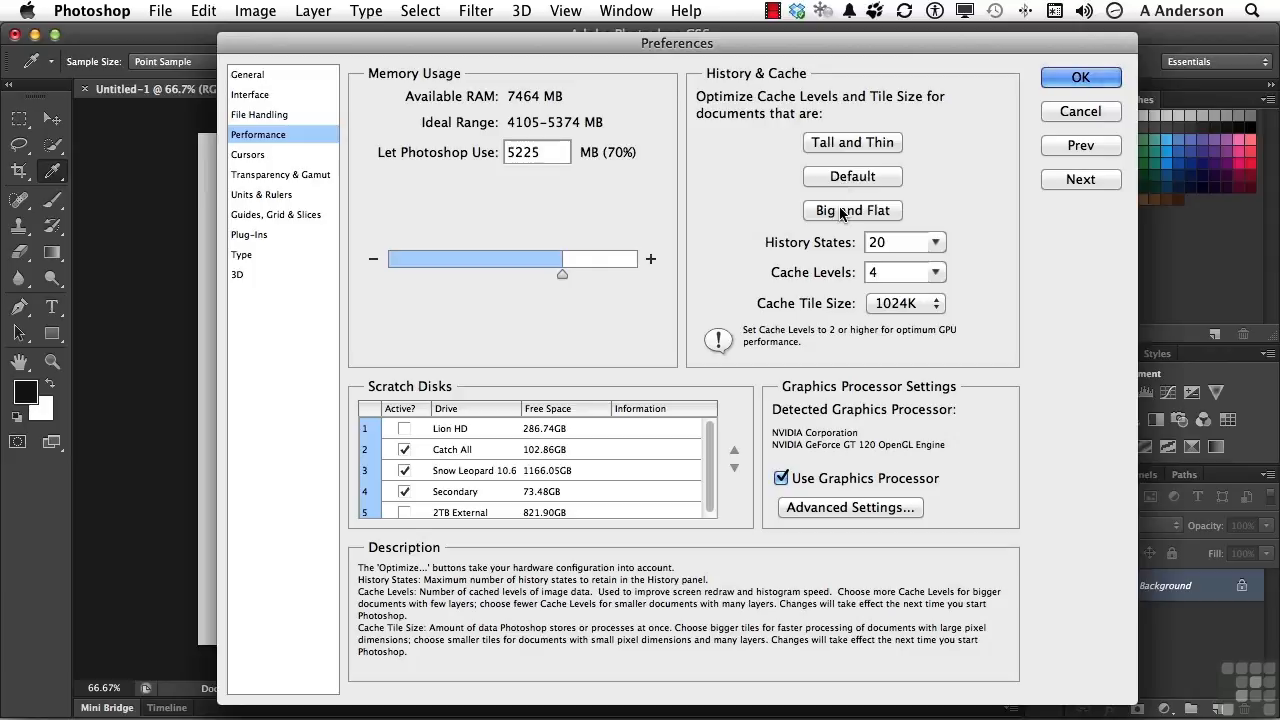
Step: Compare the Tall and Thin and Big and Flat cache optimizations, and set the cache optimization to Default
{"action": "left_click", "coordinate": [840, 144]}
{"action": "left_click", "coordinate": [838, 219]}
{"action": "left_click", "coordinate": [844, 145]}
{"action": "left_click", "coordinate": [826, 214]}
{"action": "left_click", "coordinate": [838, 180]}
Step: Look through the Cursors, Transparency & Gamut, Type and 3D preferences, and accept the preference changes
{"action": "left_click", "coordinate": [265, 158]}
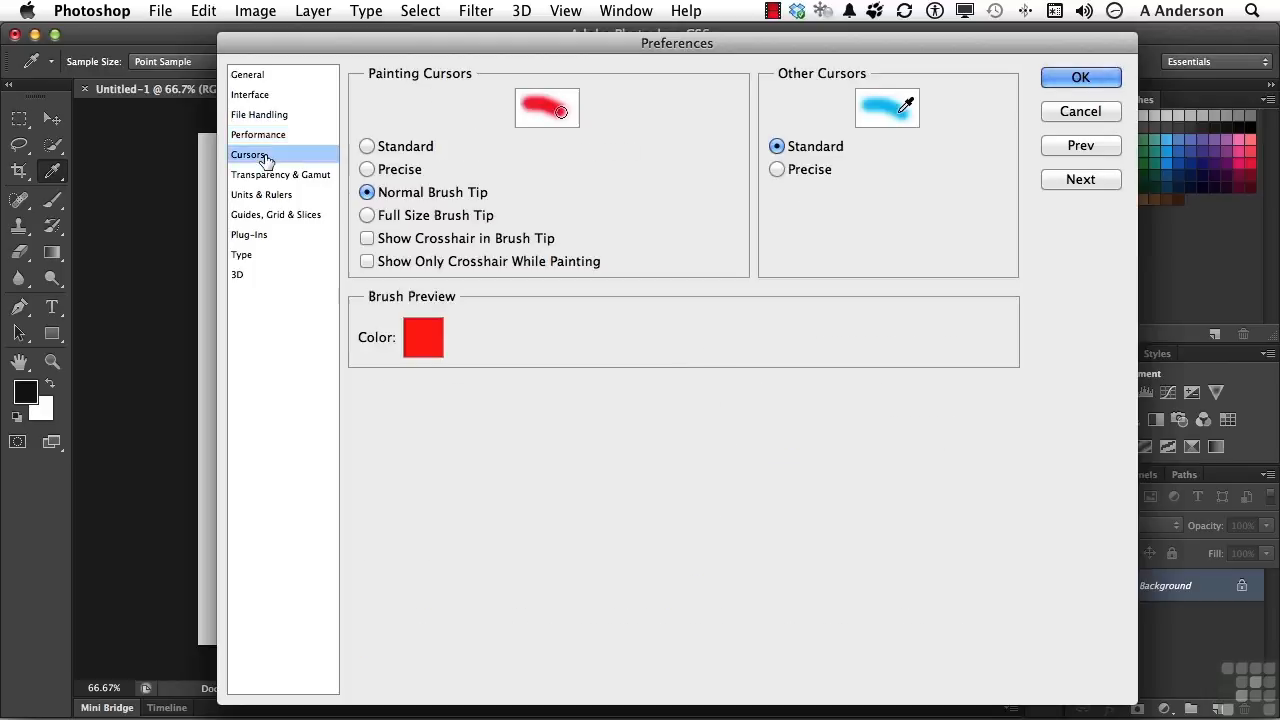
{"action": "left_click", "coordinate": [265, 176]}
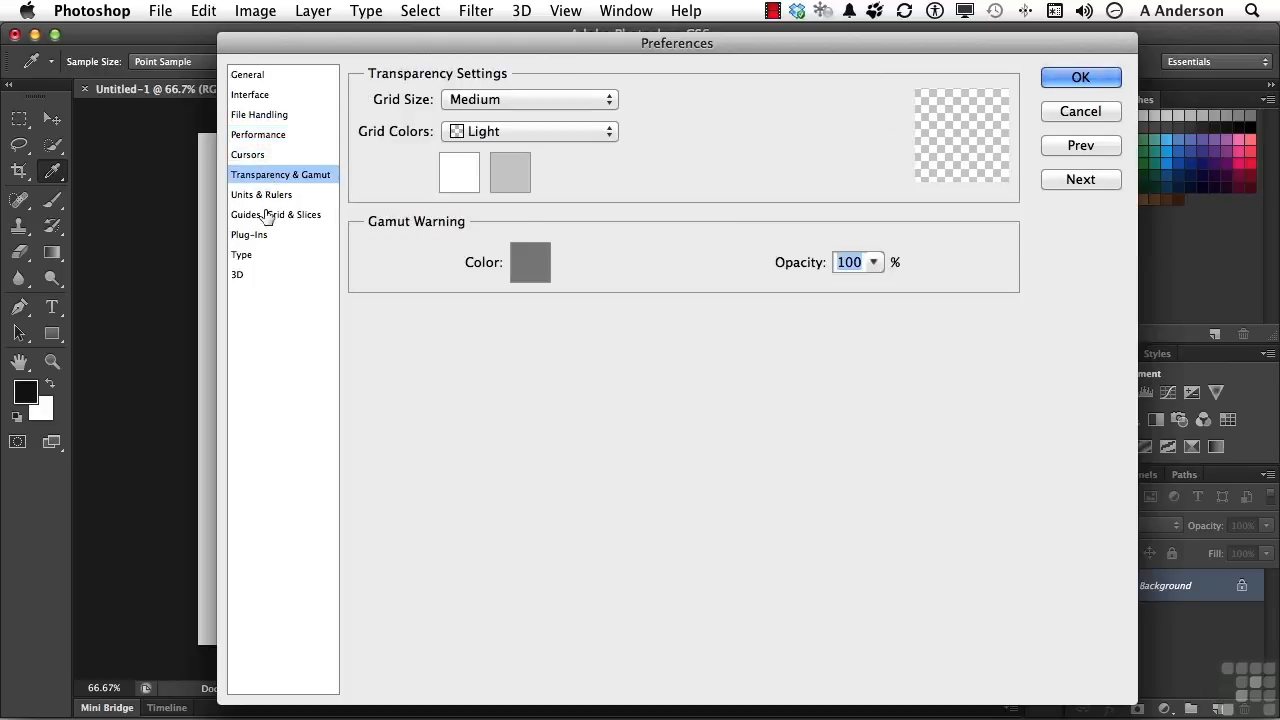
{"action": "left_click", "coordinate": [257, 256]}
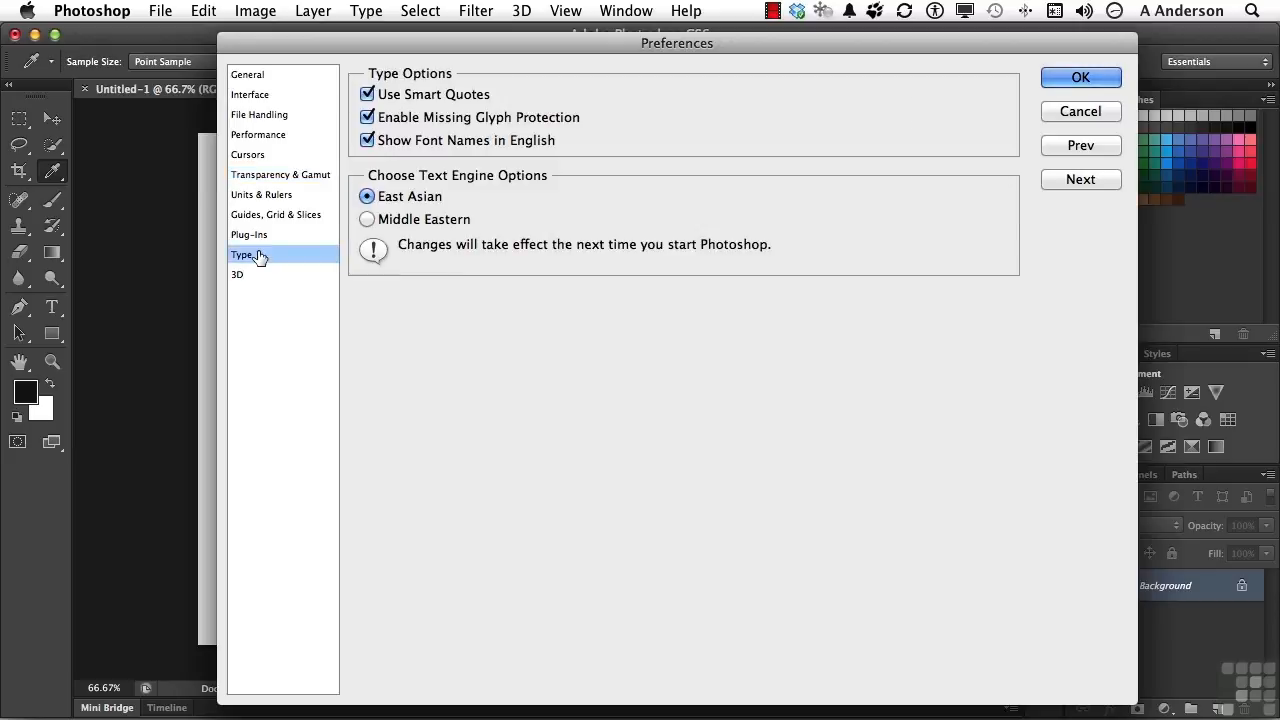
{"action": "left_click", "coordinate": [253, 284]}
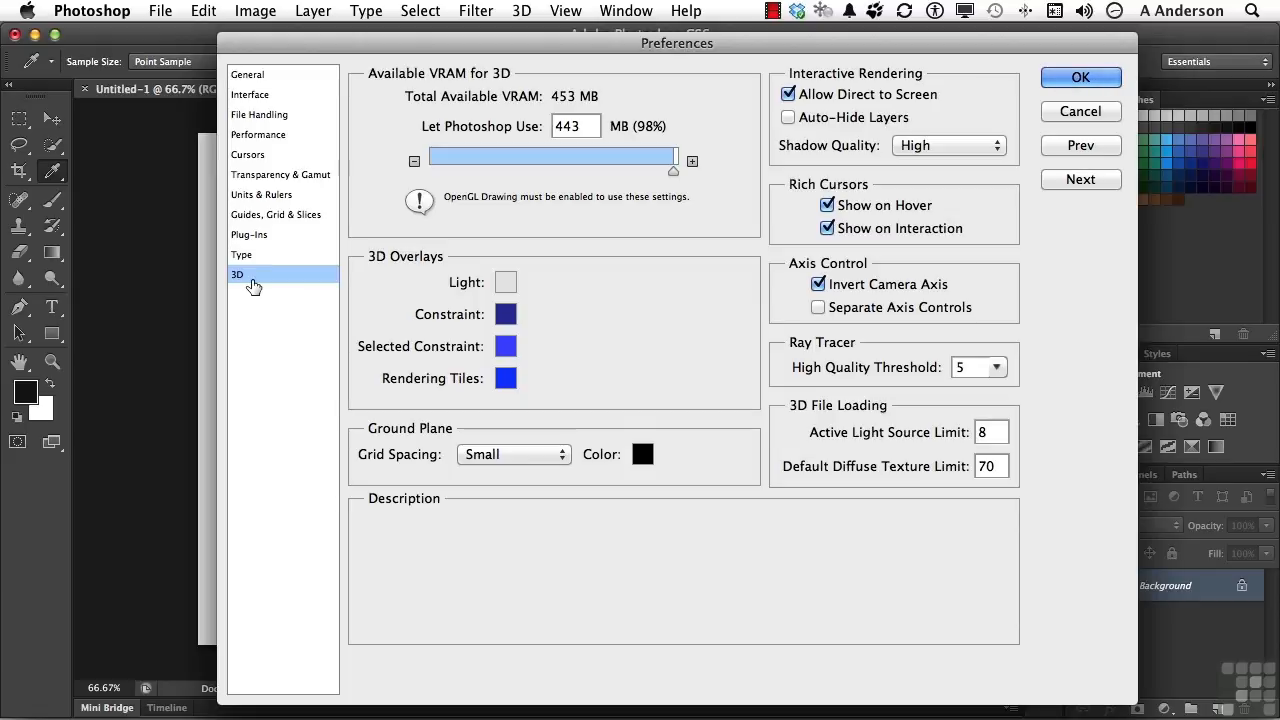
{"action": "left_click", "coordinate": [1080, 80]}
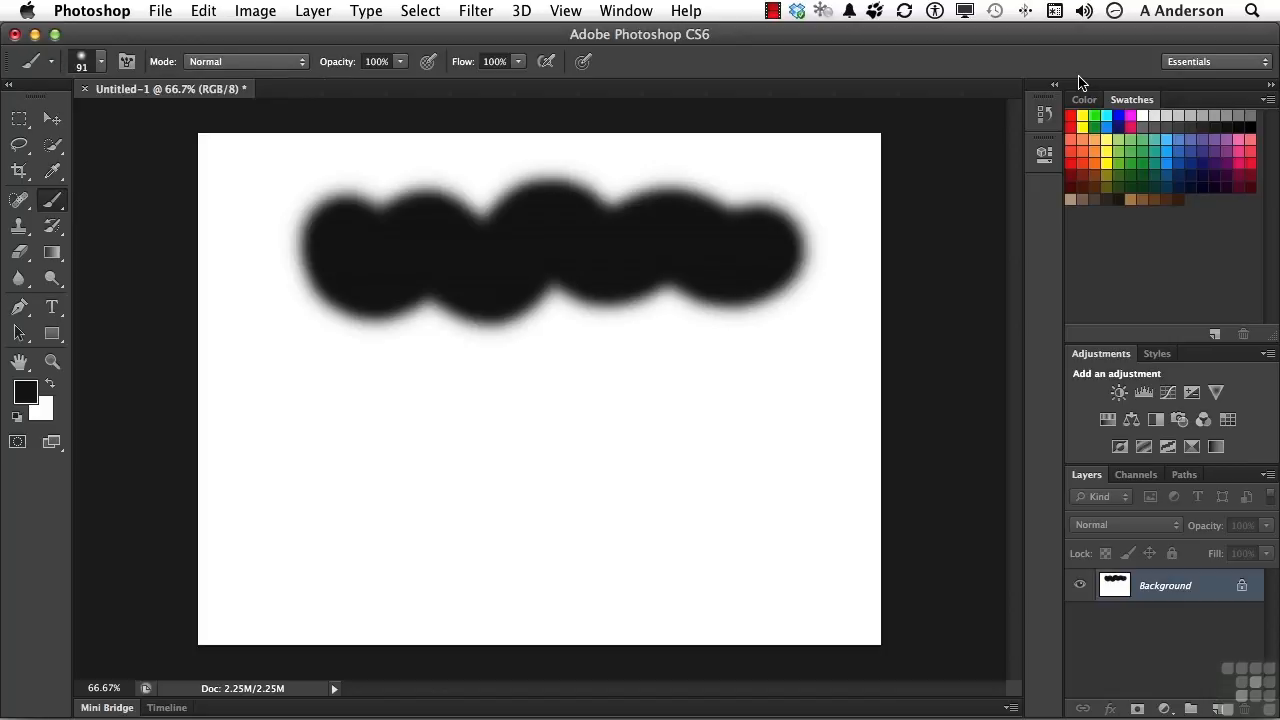